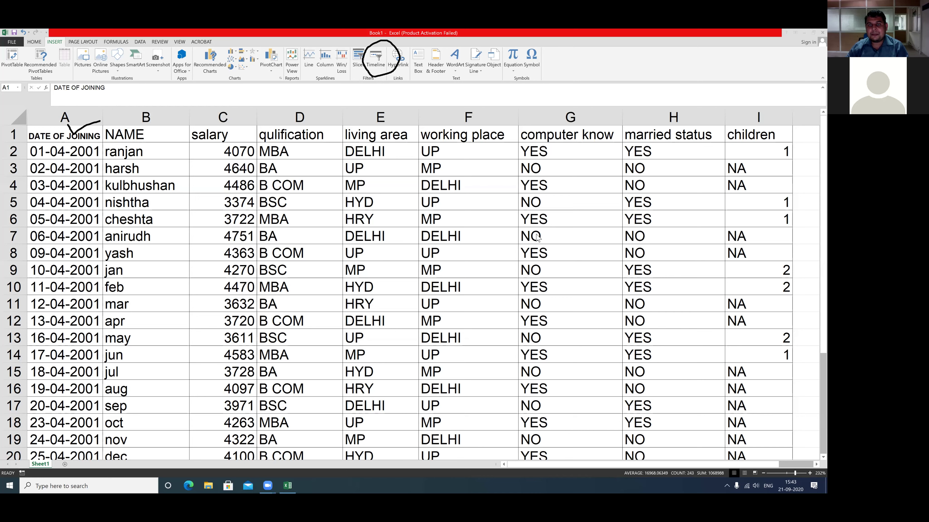
left_click_drag(53, 125, 58, 134)
left_click_drag(126, 119, 59, 133)
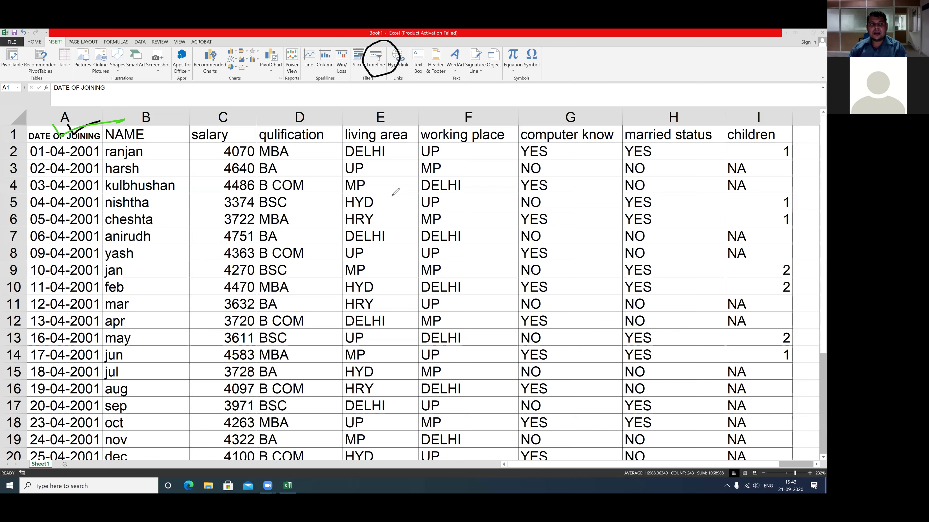
left_click_drag(59, 165, 111, 159)
left_click_drag(49, 206, 91, 198)
left_click_drag(53, 231, 100, 240)
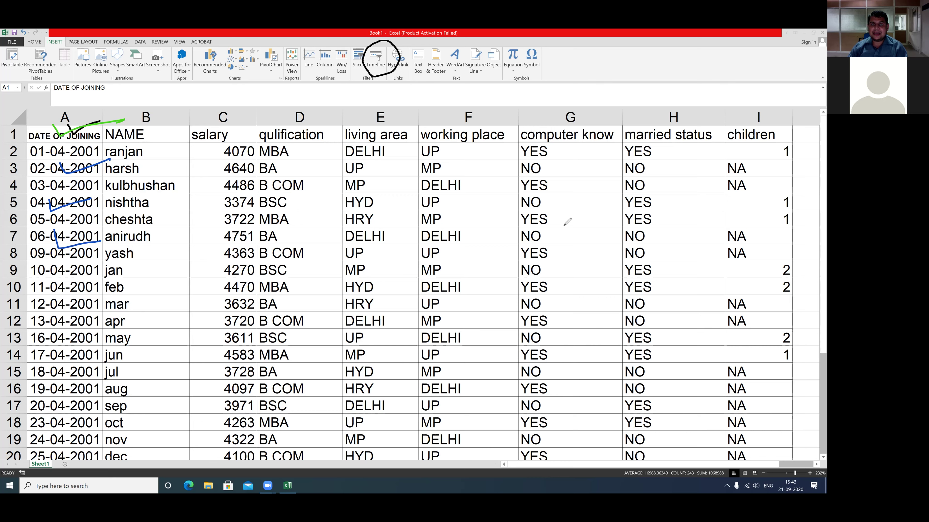
key("e")
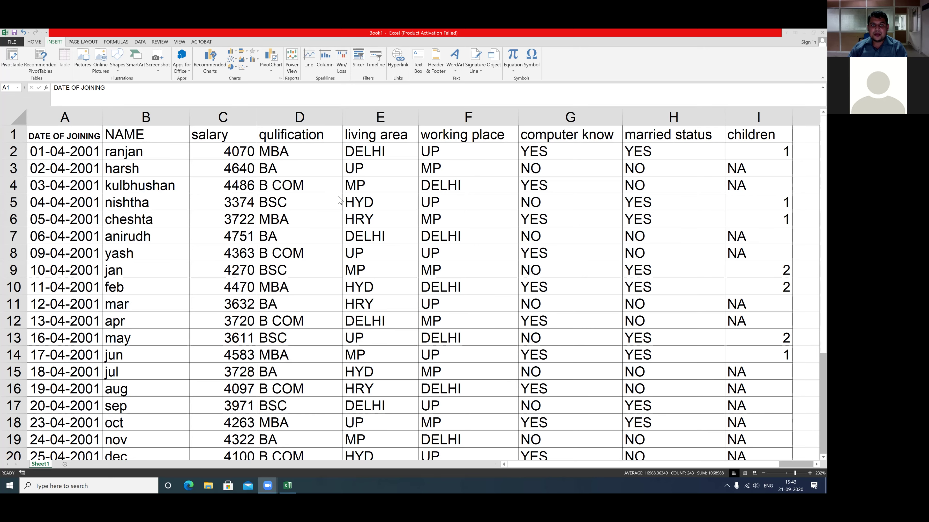
- Create a PivotTable from the employee data in Sheet1 range A1:I27 on a new worksheet
left_click(54, 141)
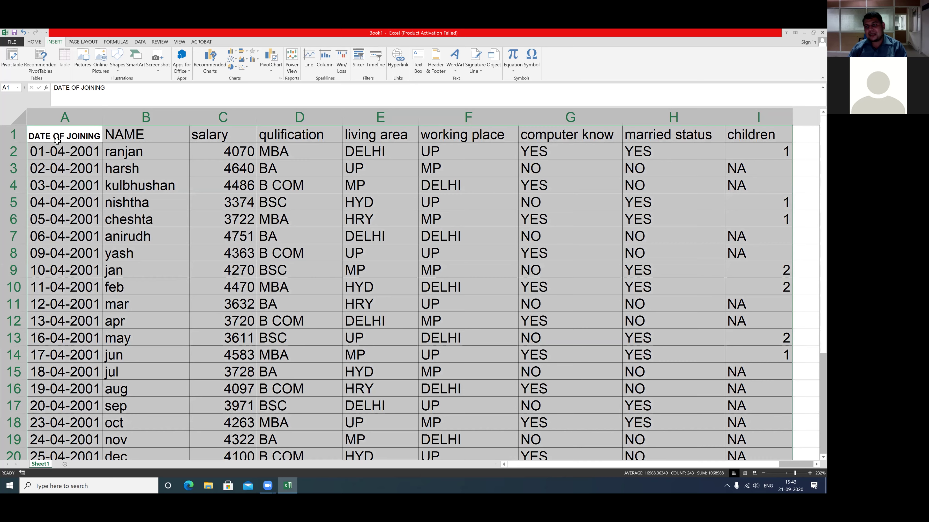
left_click_drag(55, 134, 722, 403)
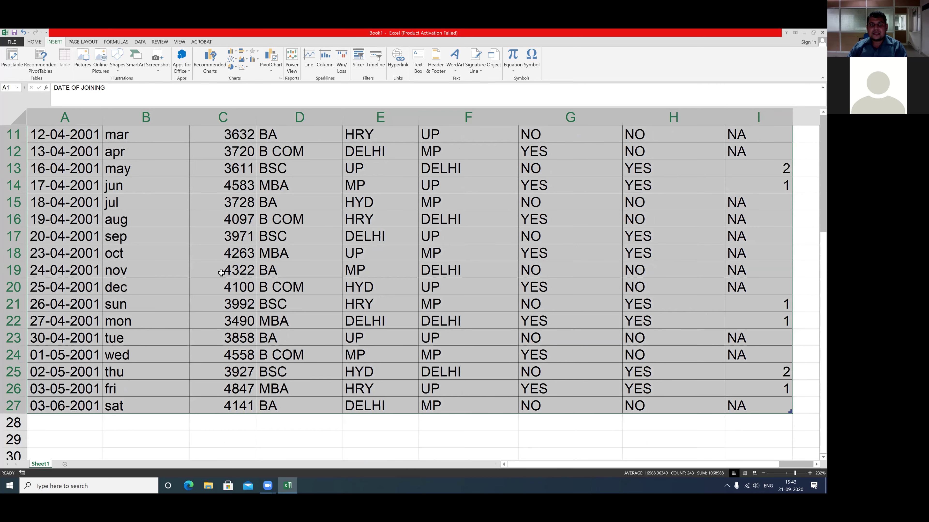
scroll(221, 273, "up", 4)
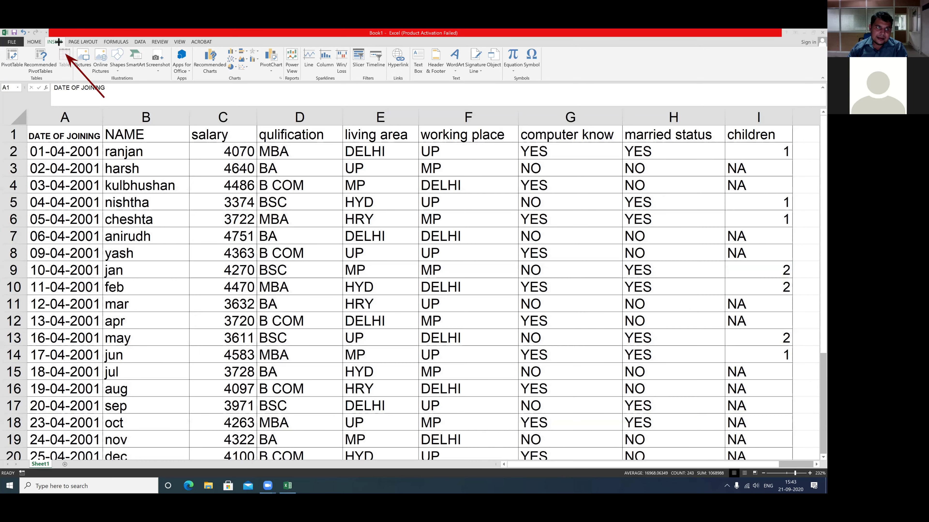
left_click_drag(105, 98, 60, 42)
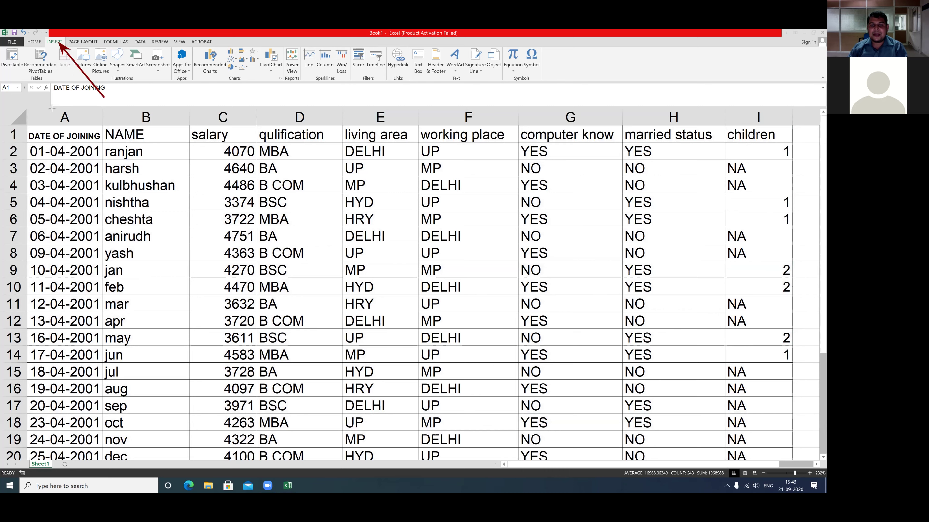
left_click_drag(2, 138, 11, 74)
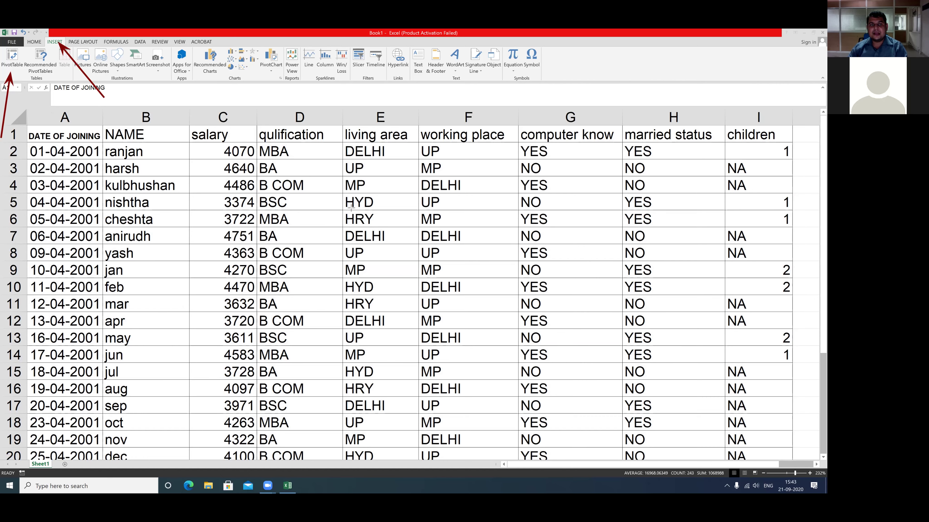
left_click(11, 58)
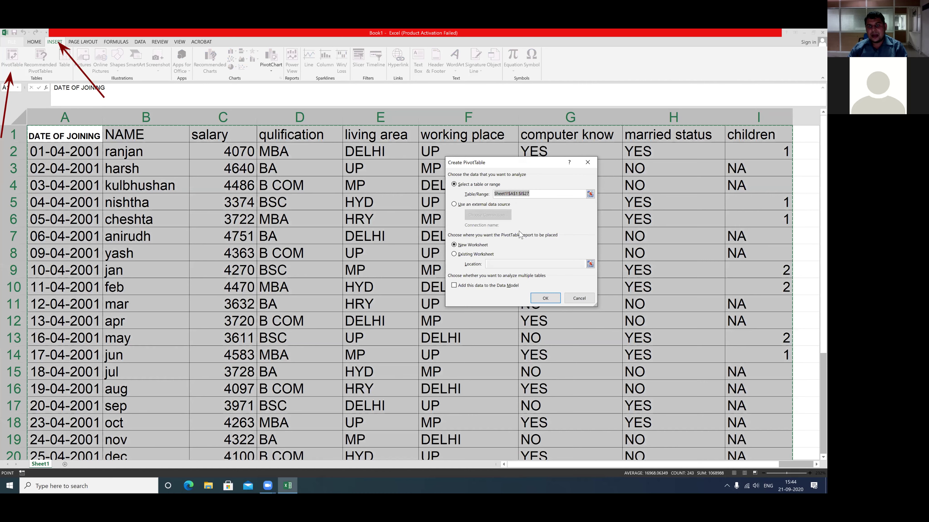
left_click(543, 299)
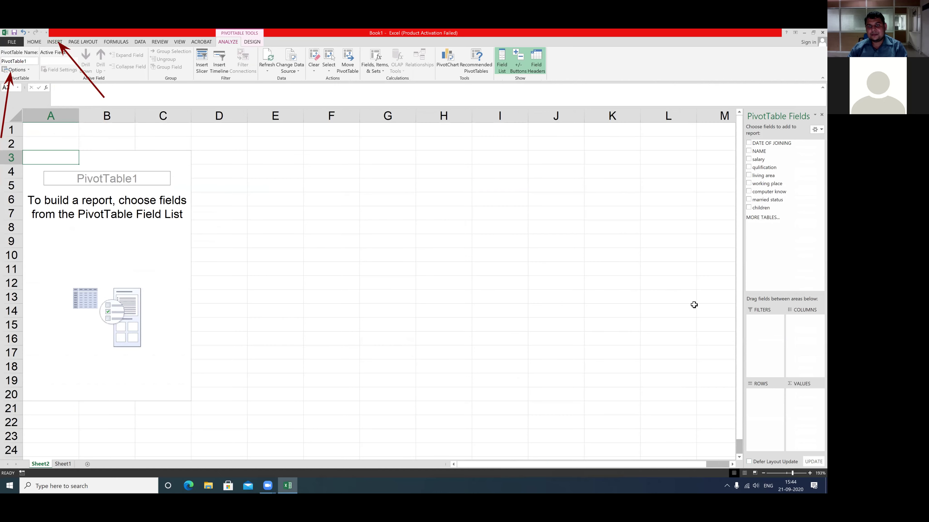
left_click_drag(533, 140, 730, 231)
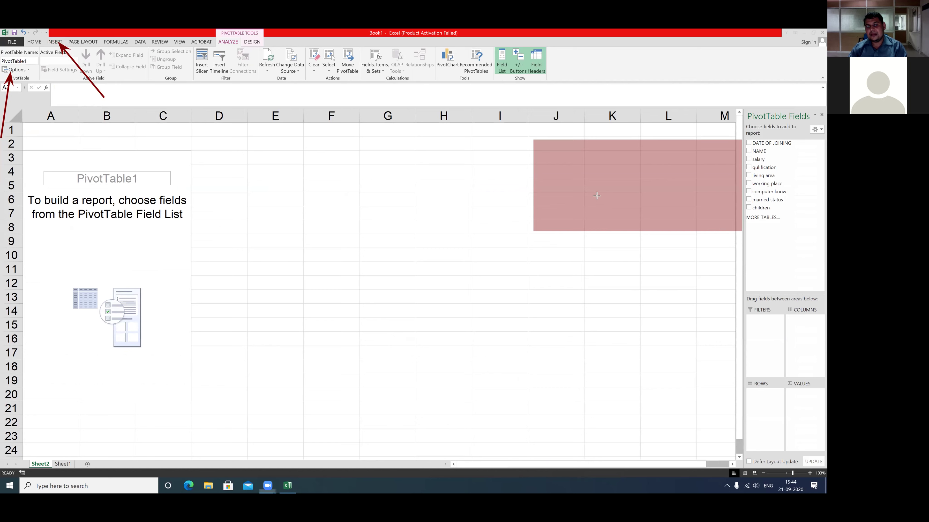
left_click_drag(631, 149, 738, 156)
mouse_move(646, 163)
left_mouse_down()
mouse_move(749, 172)
mouse_move(730, 175)
mouse_move(730, 190)
mouse_move(739, 190)
left_mouse_up()
mouse_move(674, 201)
left_mouse_down()
mouse_move(733, 214)
mouse_move(736, 225)
left_mouse_up()
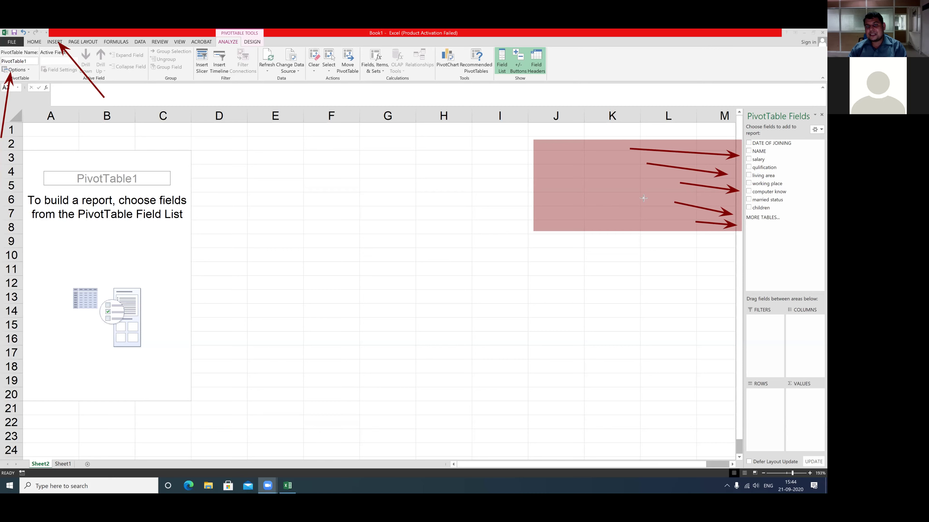
mouse_move(759, 141)
left_mouse_down()
mouse_move(767, 139)
mouse_move(765, 179)
left_mouse_up()
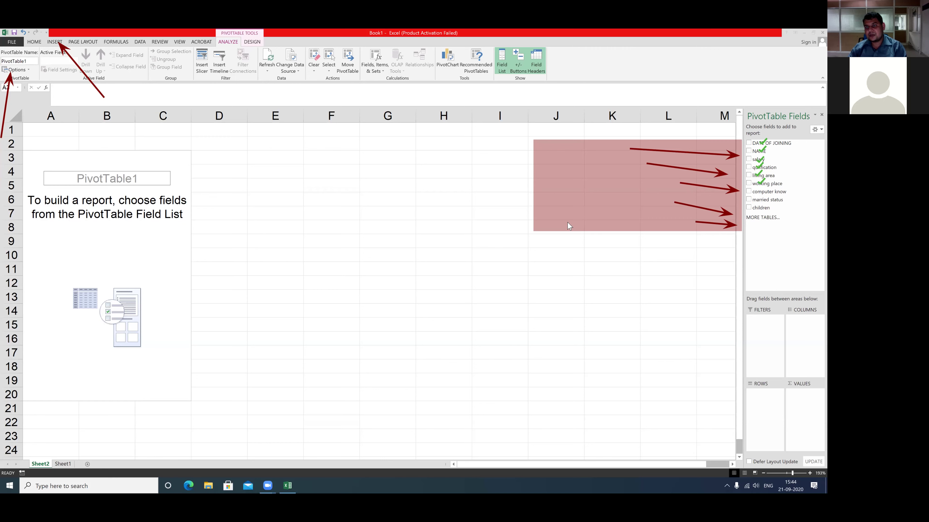
key("Escape")
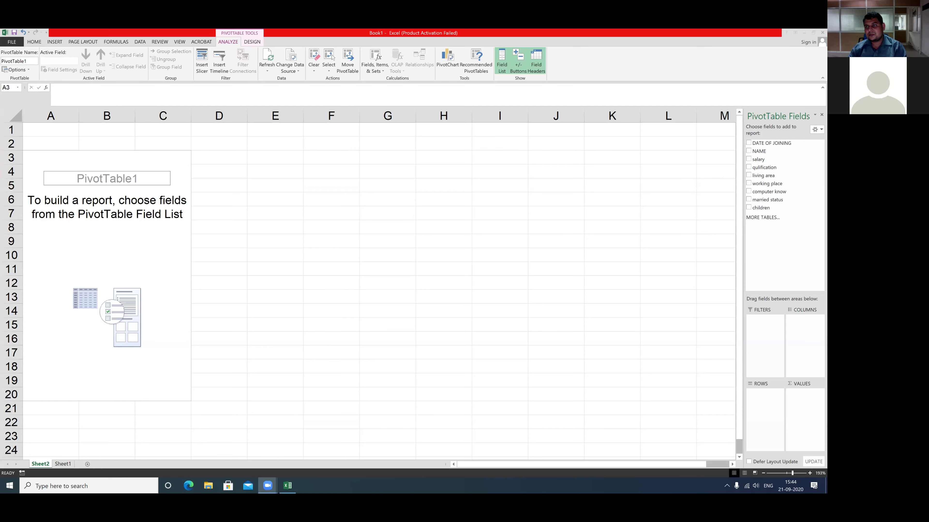
- Add the DATE OF JOINING and NAME fields to the PivotTable's rows
left_click(749, 142)
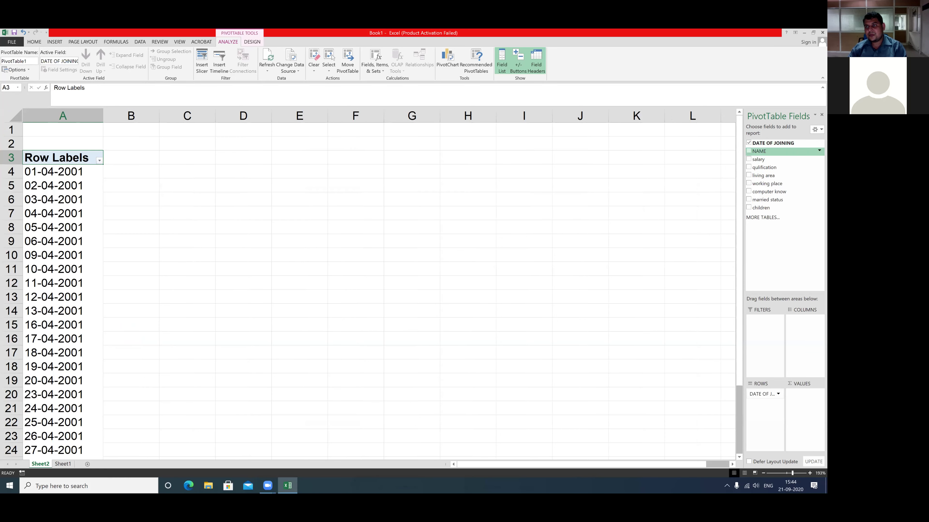
left_click(748, 151)
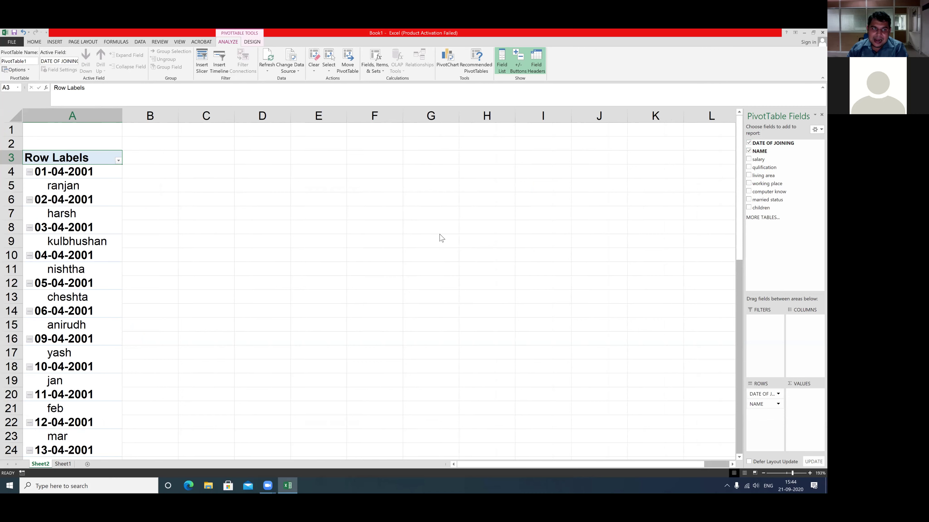
left_click_drag(229, 137, 117, 184)
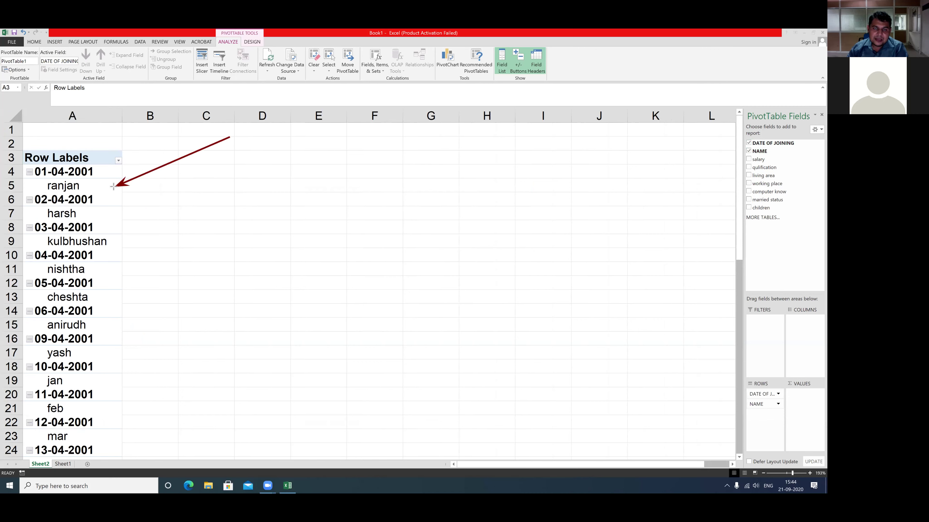
left_click_drag(596, 131, 728, 166)
left_click_drag(258, 148, 124, 197)
left_click_drag(261, 167, 128, 219)
left_click_drag(267, 192, 118, 241)
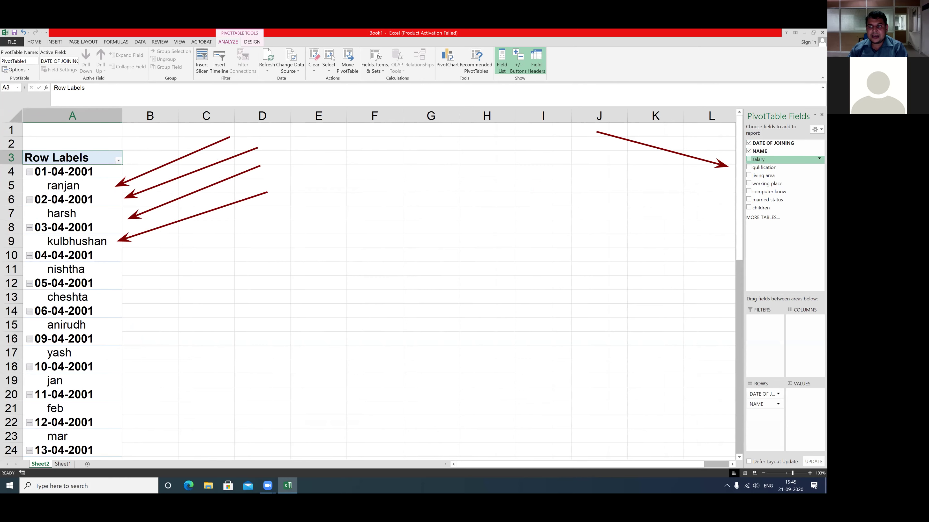
- Add the remaining fields to the PivotTable: salary, qulification, living area, working place, computer know, married status and children
left_click(748, 159)
left_click(748, 167)
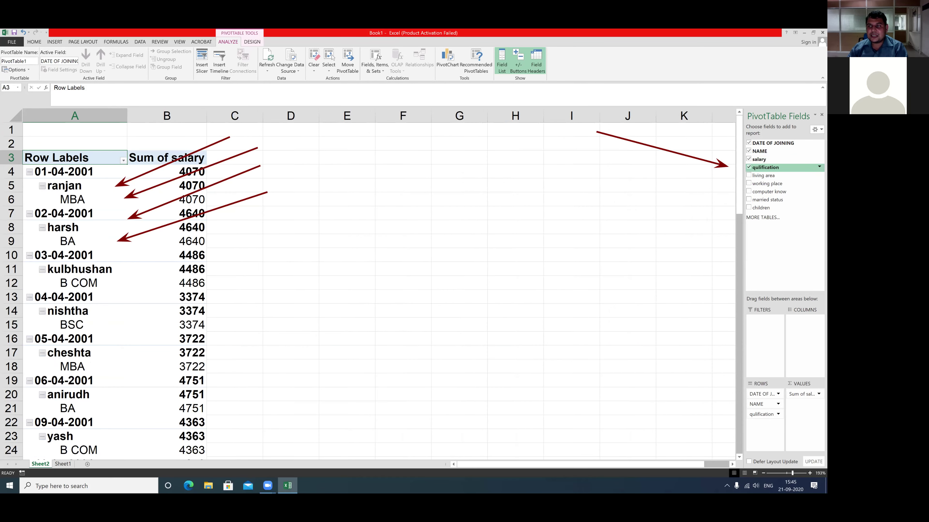
left_click(749, 175)
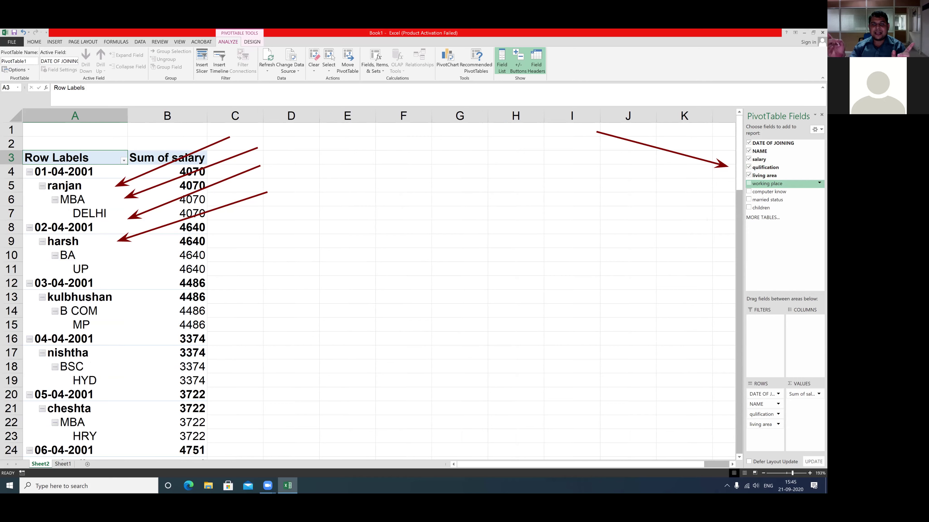
left_click(748, 184)
left_click(749, 191)
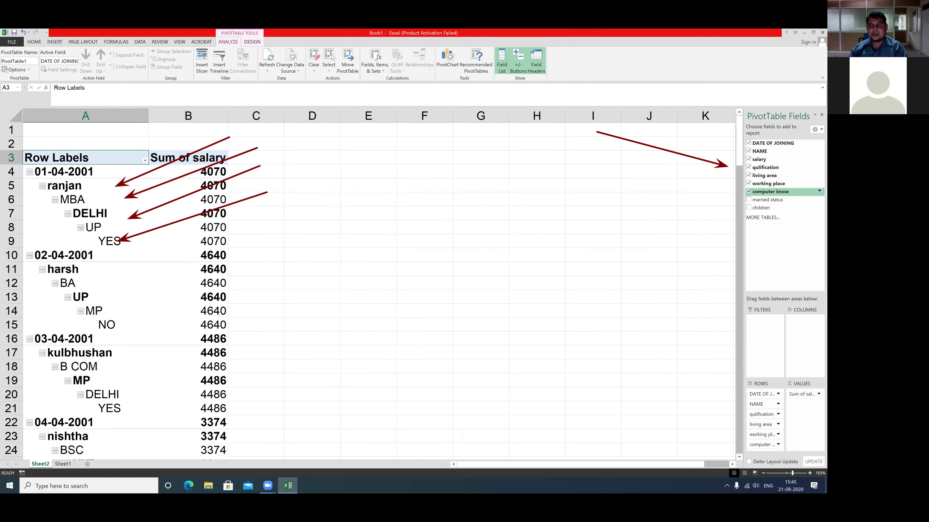
left_click(749, 199)
left_click(749, 208)
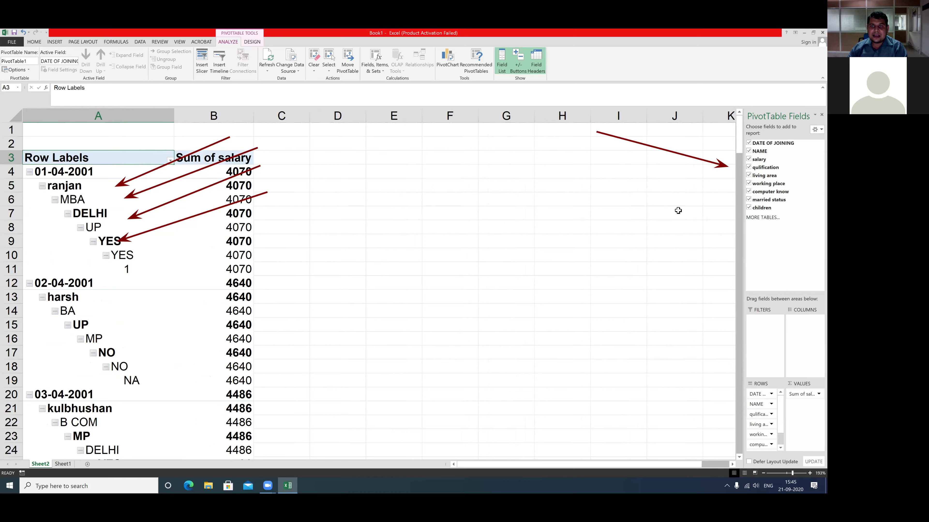
left_click_drag(727, 128, 810, 148)
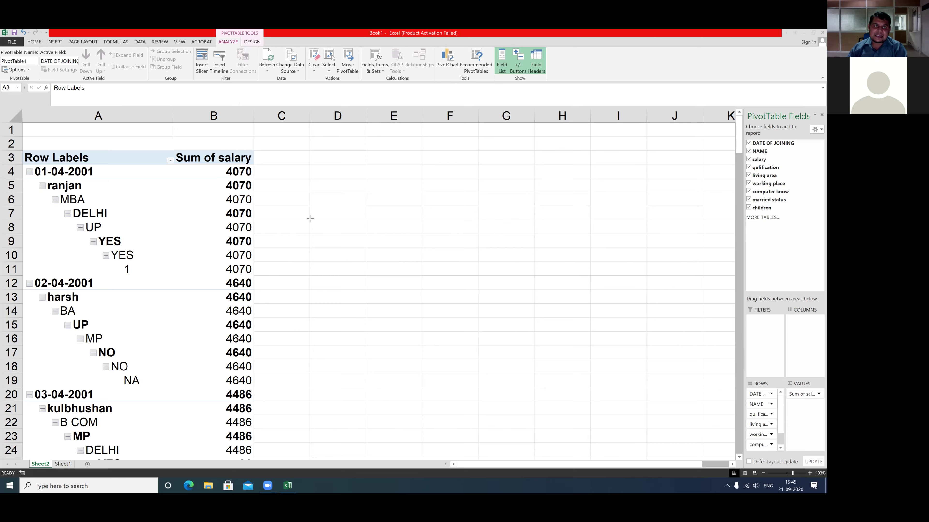
left_click_drag(309, 217, 227, 68)
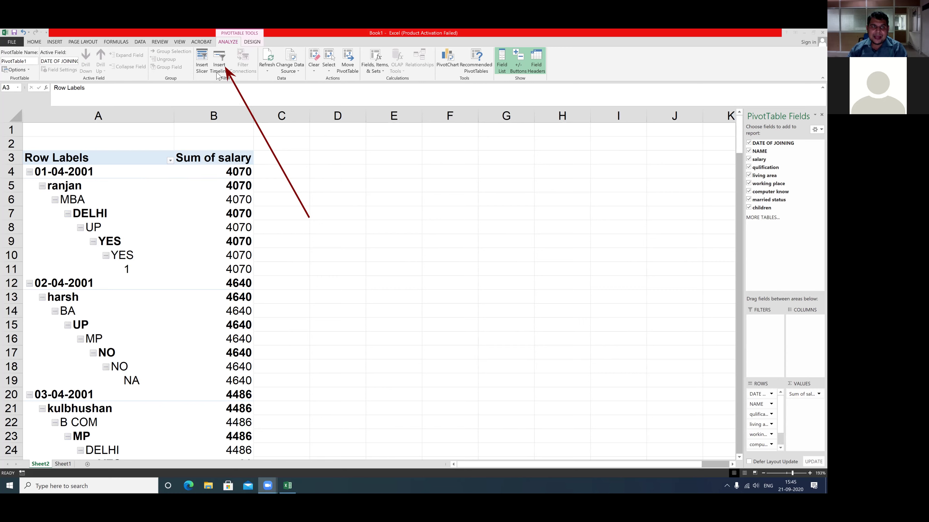
- Insert a timeline for the PivotTable based on the DATE OF JOINING field
left_click(221, 62)
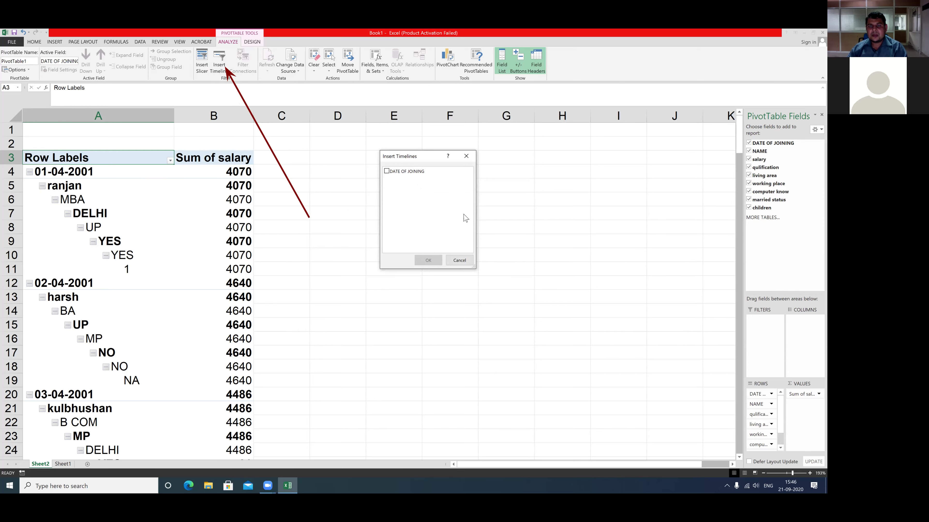
mouse_move(402, 165)
left_mouse_down()
mouse_move(365, 157)
mouse_move(452, 172)
mouse_move(402, 163)
mouse_move(370, 177)
mouse_move(384, 169)
left_mouse_up()
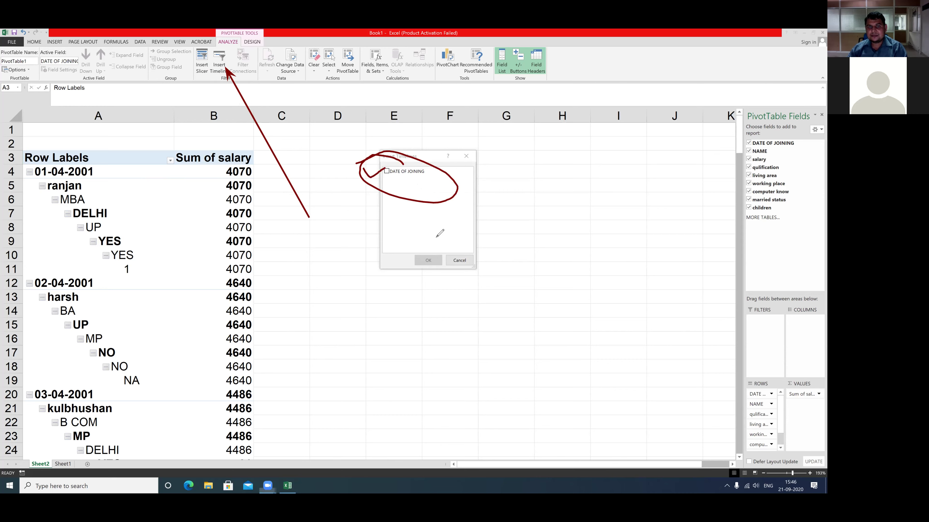
left_click(389, 174)
left_click(387, 172)
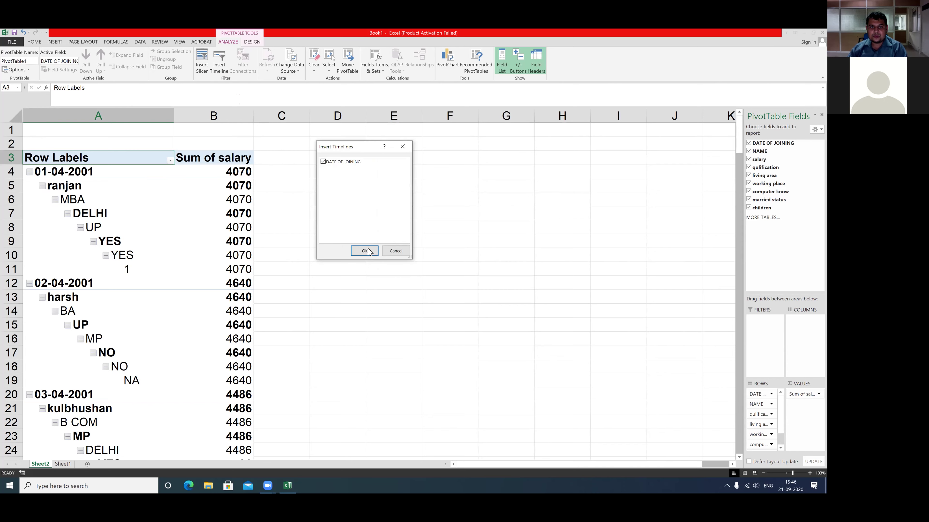
left_click(367, 252)
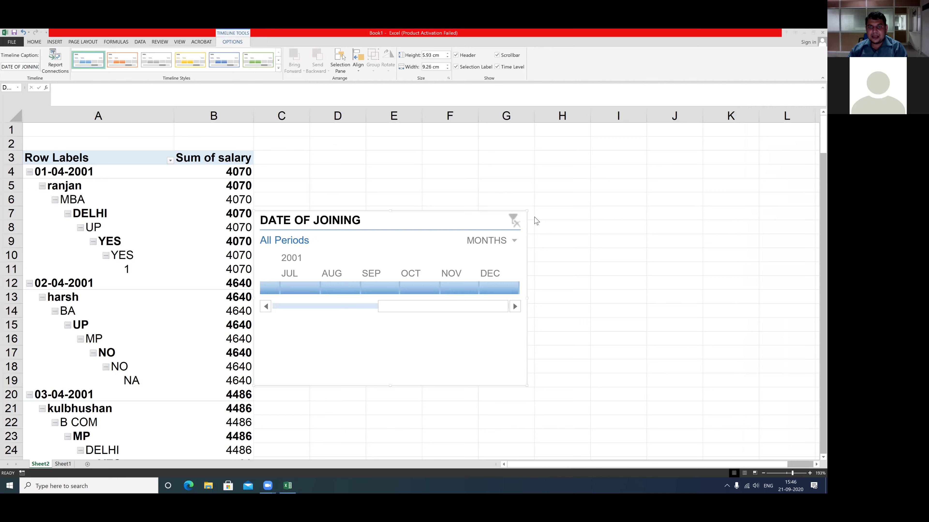
left_click_drag(367, 259, 501, 262)
left_click_drag(324, 260, 353, 255)
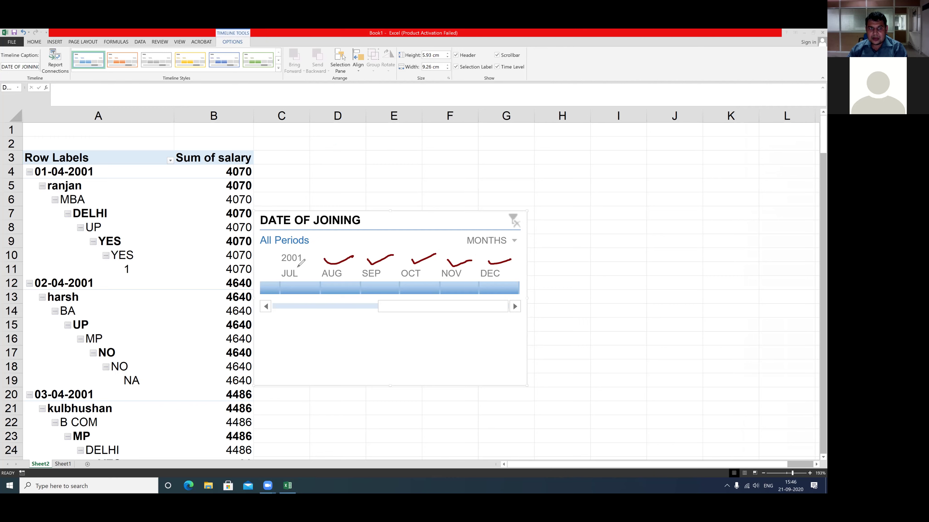
mouse_move(277, 262)
left_mouse_down()
mouse_move(315, 254)
mouse_move(280, 243)
mouse_move(274, 260)
mouse_move(282, 266)
left_mouse_up()
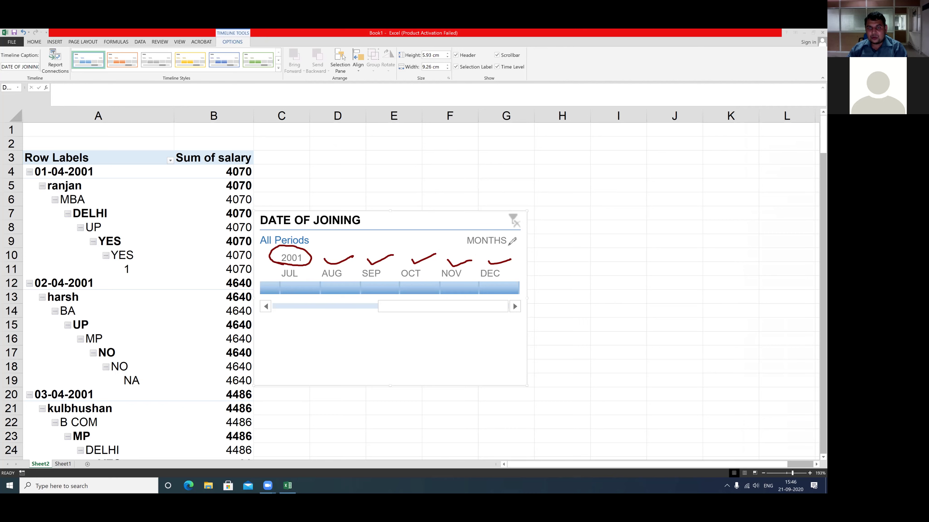
left_click_drag(520, 238, 574, 218)
- Try the DATE OF JOINING timeline's quarters and days levels and return it to months
left_click(514, 240)
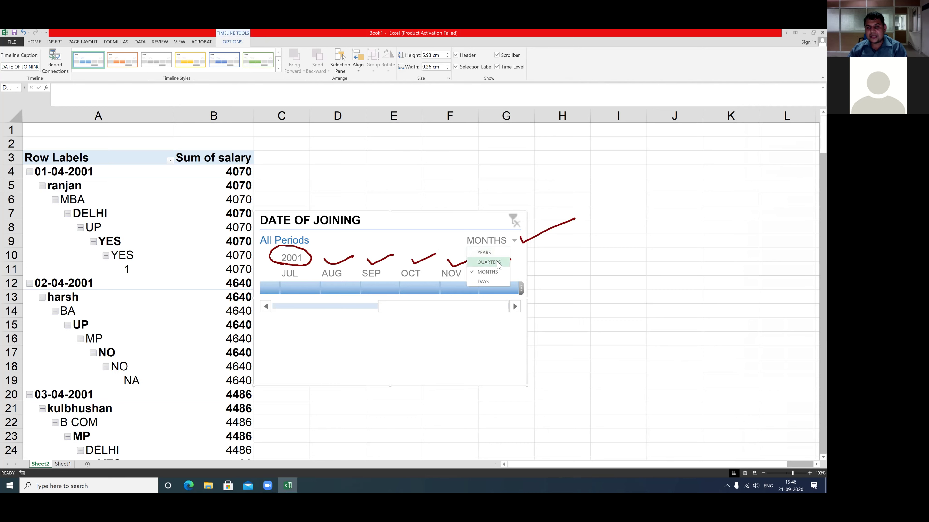
left_click(498, 263)
left_click(515, 244)
left_click(478, 281)
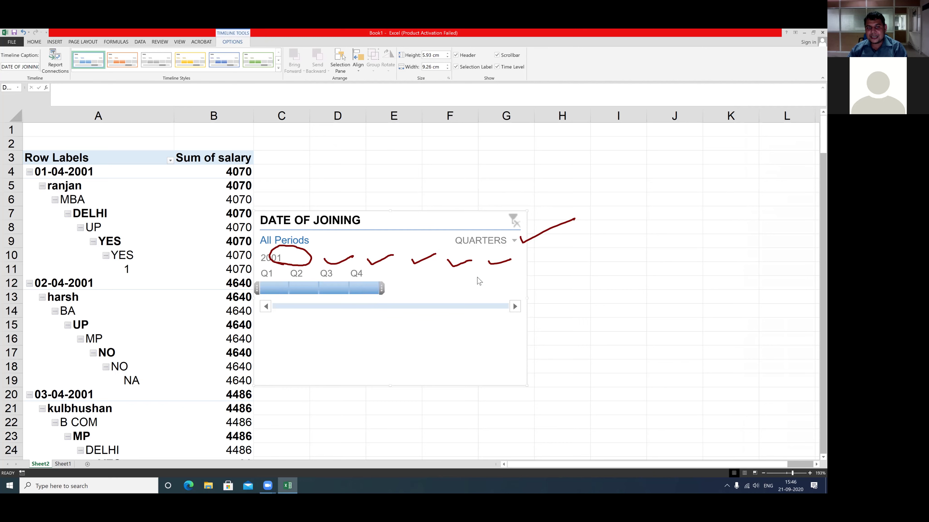
left_click(514, 242)
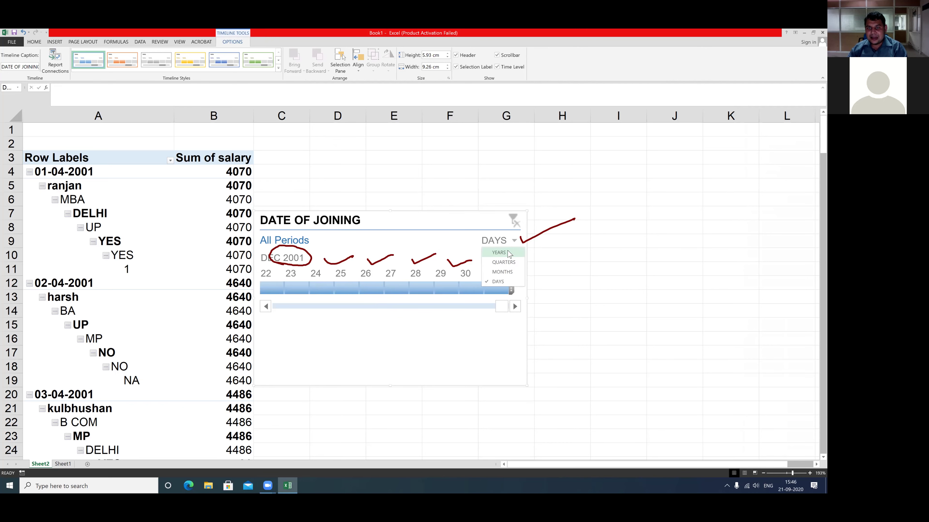
left_click(501, 272)
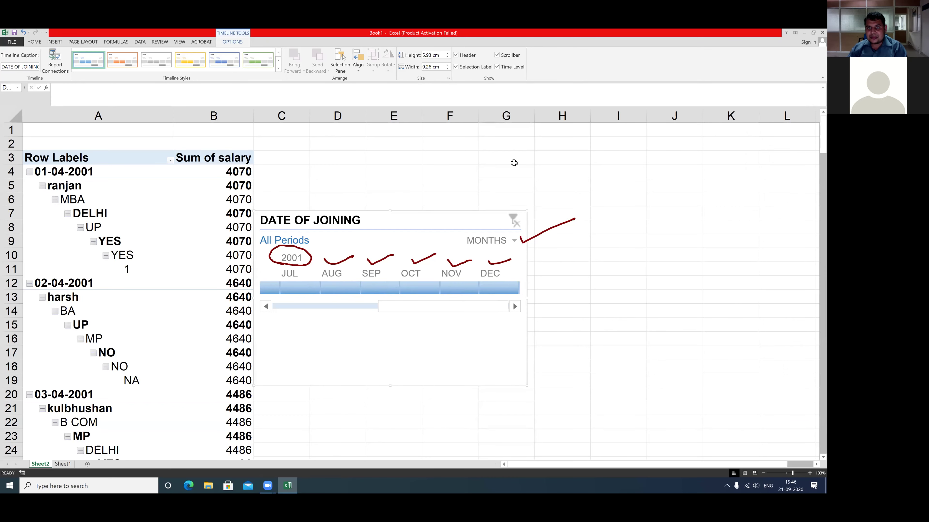
mouse_move(241, 134)
left_mouse_down()
mouse_move(81, 169)
mouse_move(179, 313)
mouse_move(253, 183)
mouse_move(215, 140)
left_mouse_up()
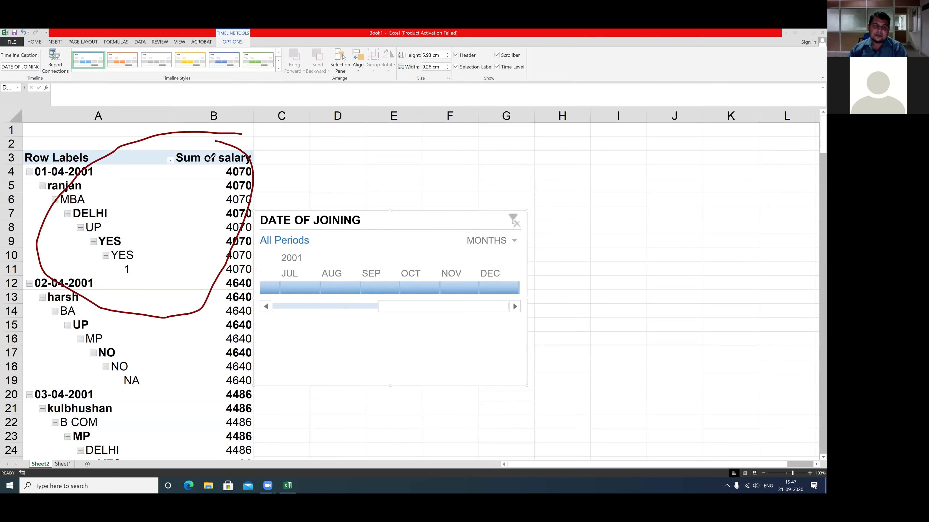
- Filter the PivotTable with the DATE OF JOINING timeline, trying Aug 2001 and Jul 2001 and ending on Jun 2001
left_click_drag(246, 214, 330, 289)
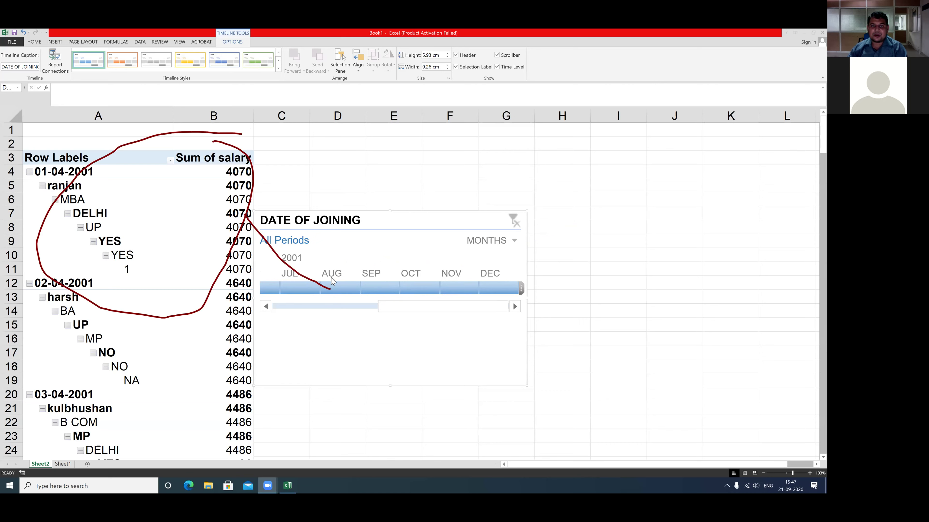
left_click(341, 292)
left_click(341, 292)
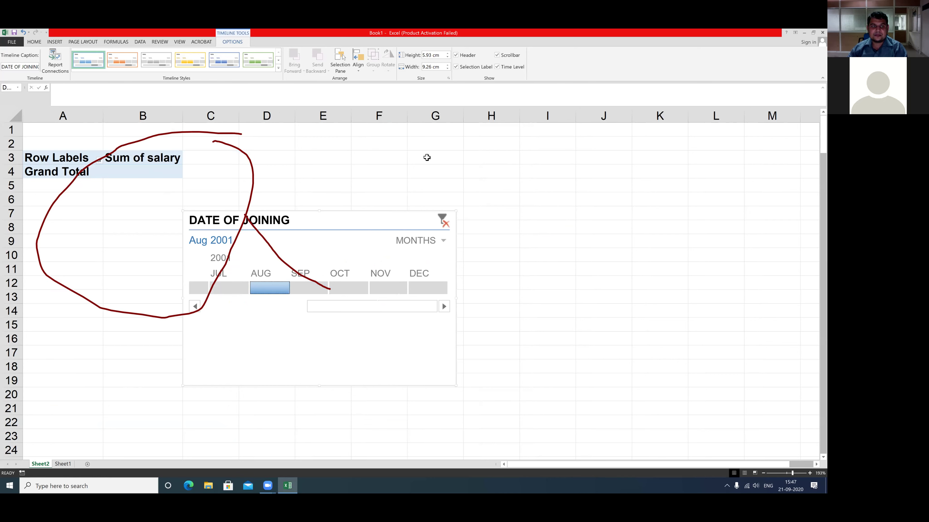
left_click(230, 288)
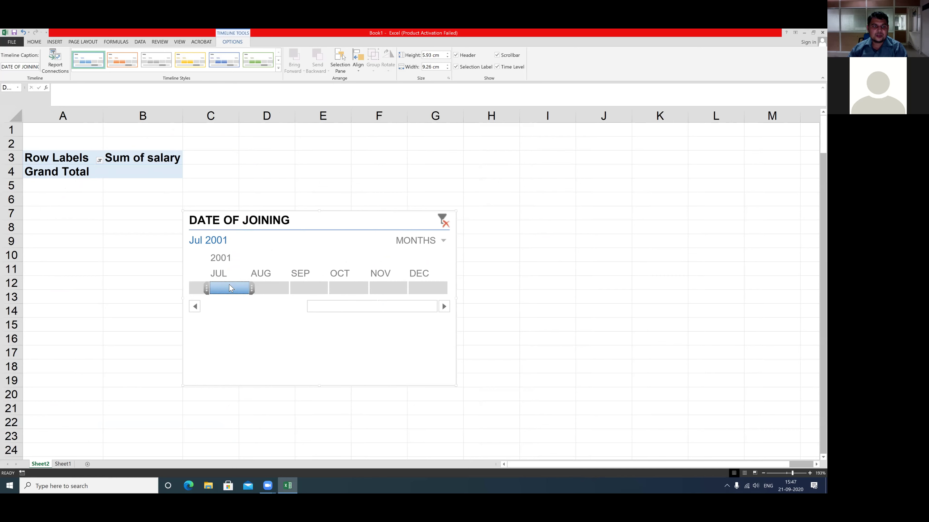
left_click(194, 307)
left_click(205, 288)
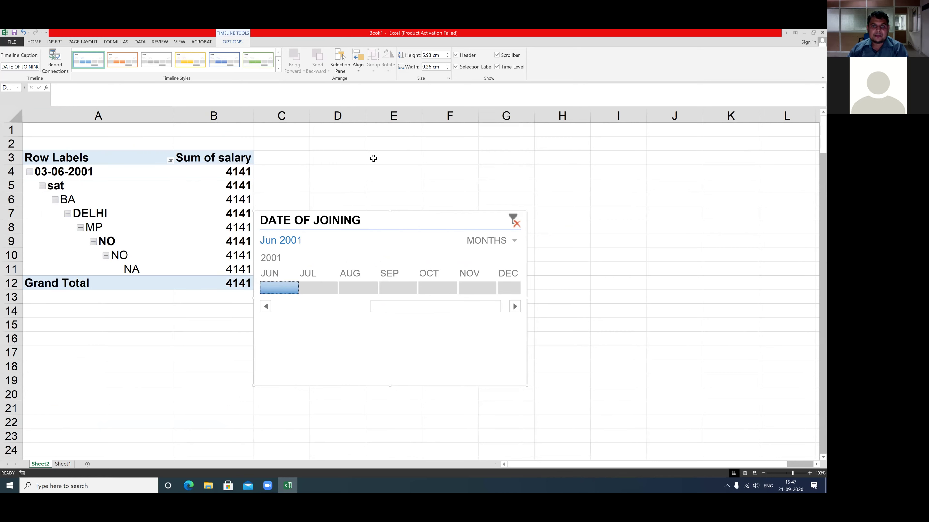
mouse_move(95, 150)
left_mouse_down()
mouse_move(4, 176)
mouse_move(116, 250)
mouse_move(90, 161)
left_mouse_up()
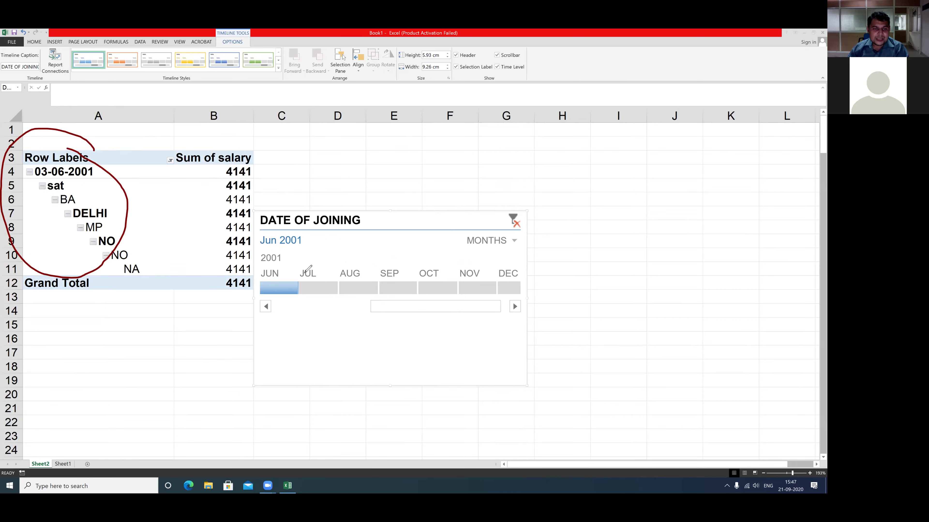
mouse_move(299, 248)
left_mouse_down()
mouse_move(275, 229)
mouse_move(287, 246)
left_mouse_up()
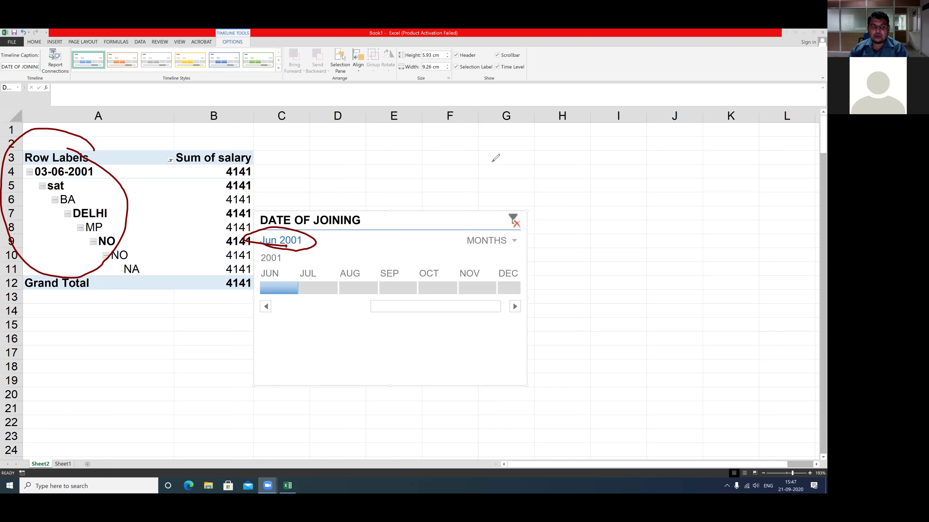
- Switch the DATE OF JOINING timeline's time level to years
left_click(514, 241)
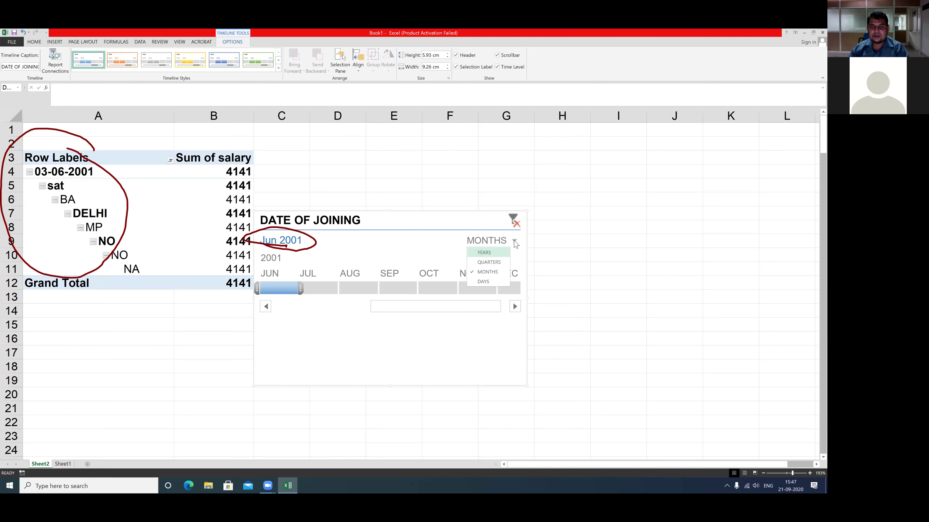
left_click(489, 253)
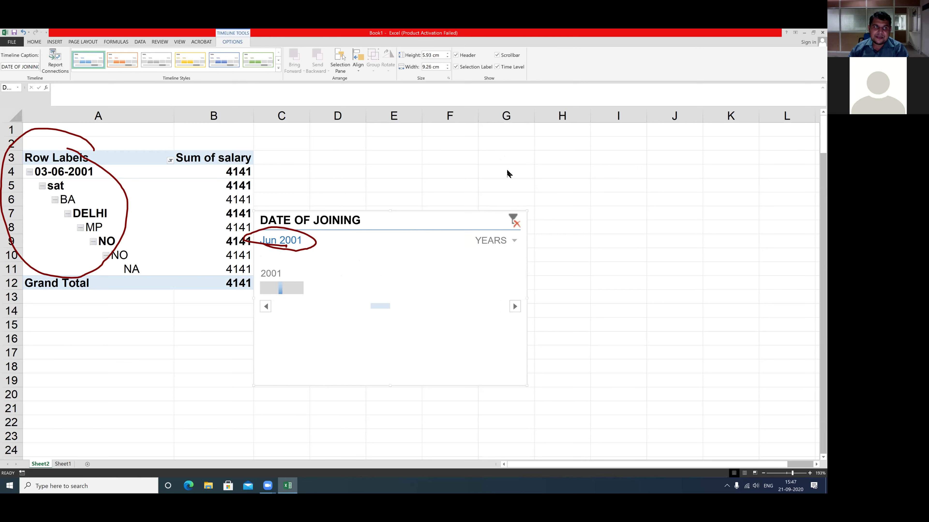
mouse_move(297, 271)
left_mouse_down()
mouse_move(270, 267)
mouse_move(295, 317)
mouse_move(327, 299)
mouse_move(261, 271)
left_mouse_up()
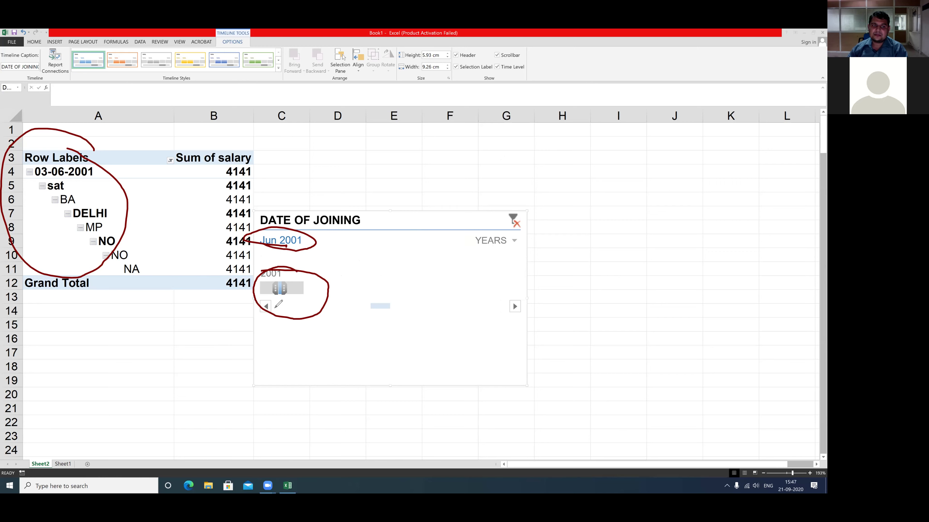
mouse_move(523, 229)
left_mouse_down()
mouse_move(498, 264)
mouse_move(475, 221)
left_mouse_up()
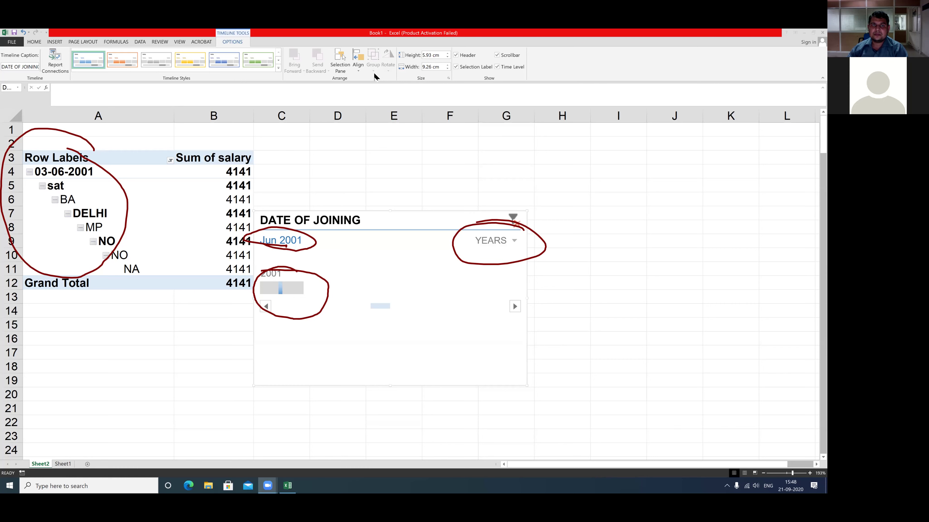
- Open the alignment options for the DATE OF JOINING timeline
left_click(359, 72)
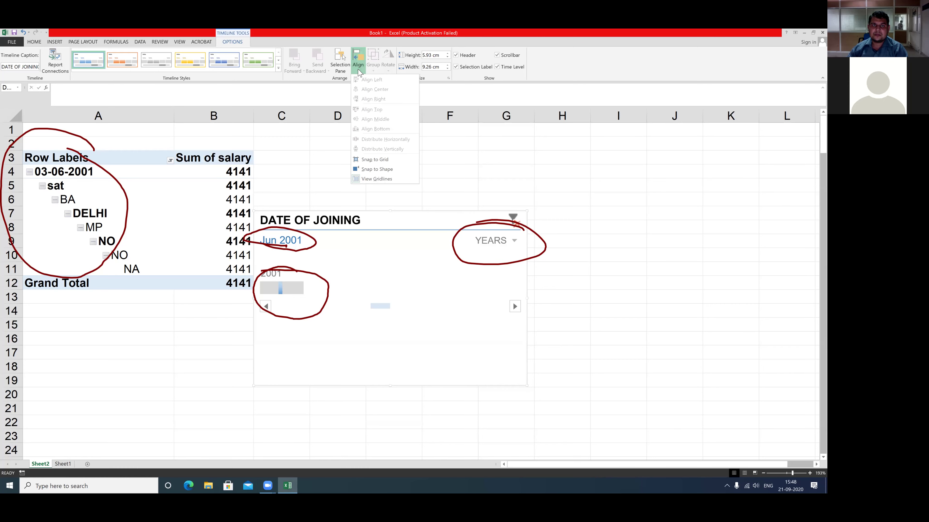